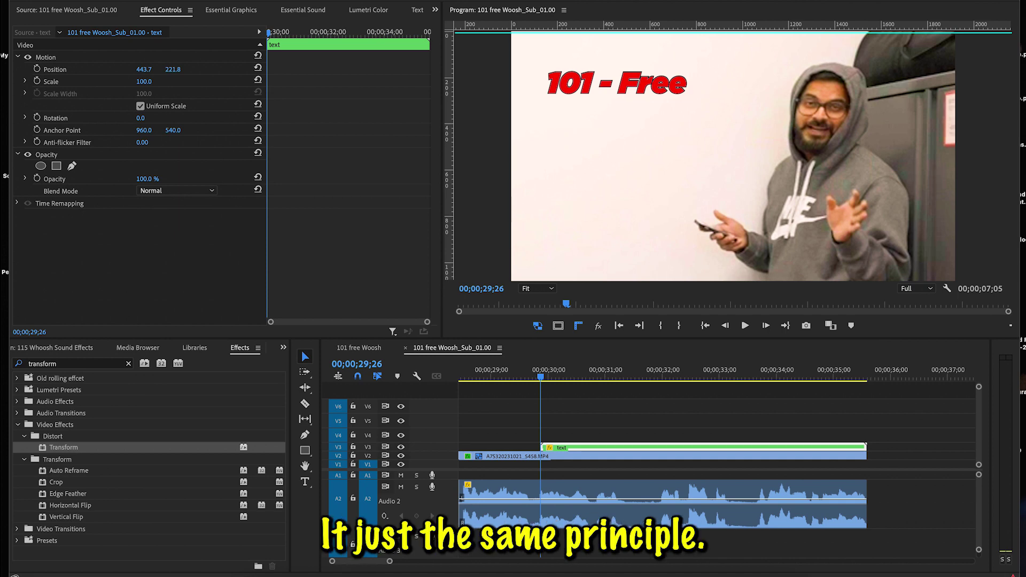
click(571, 417)
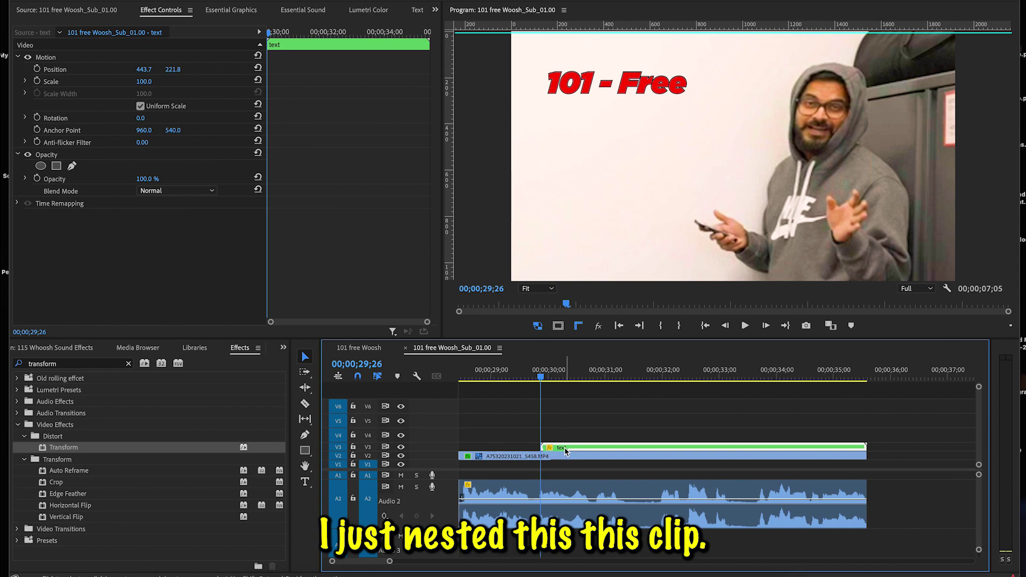
right_click(562, 449)
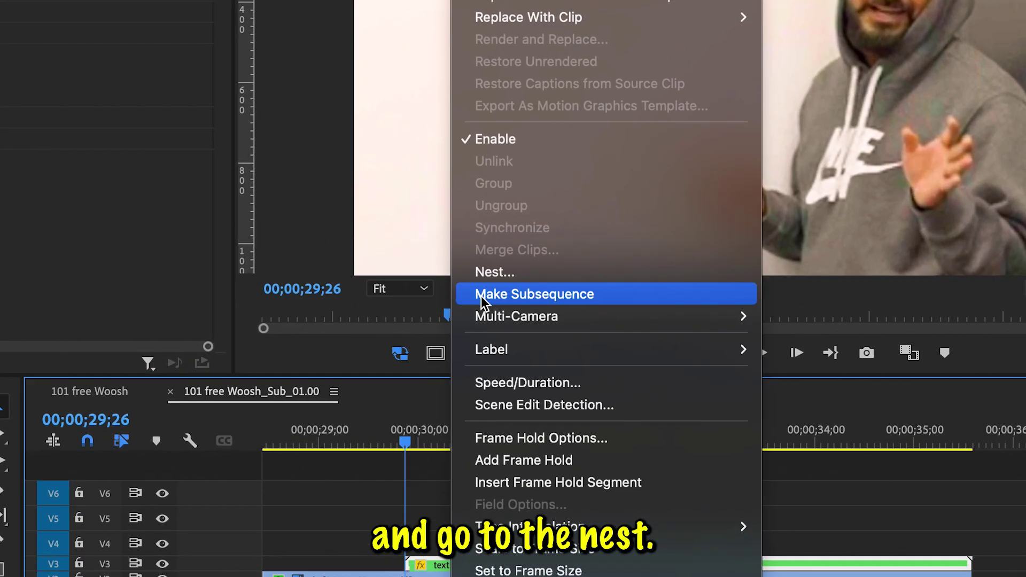
click(495, 273)
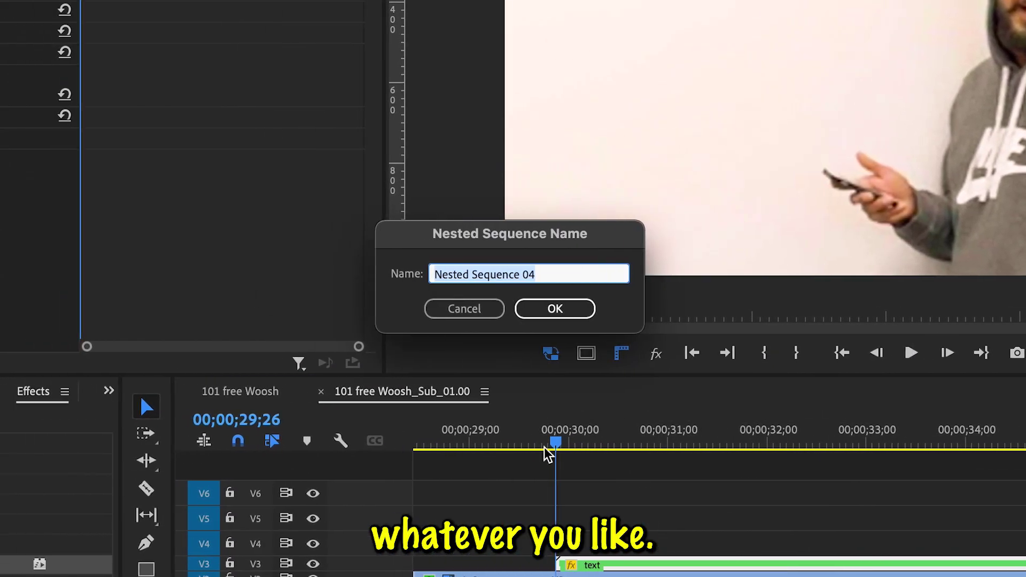
click(463, 309)
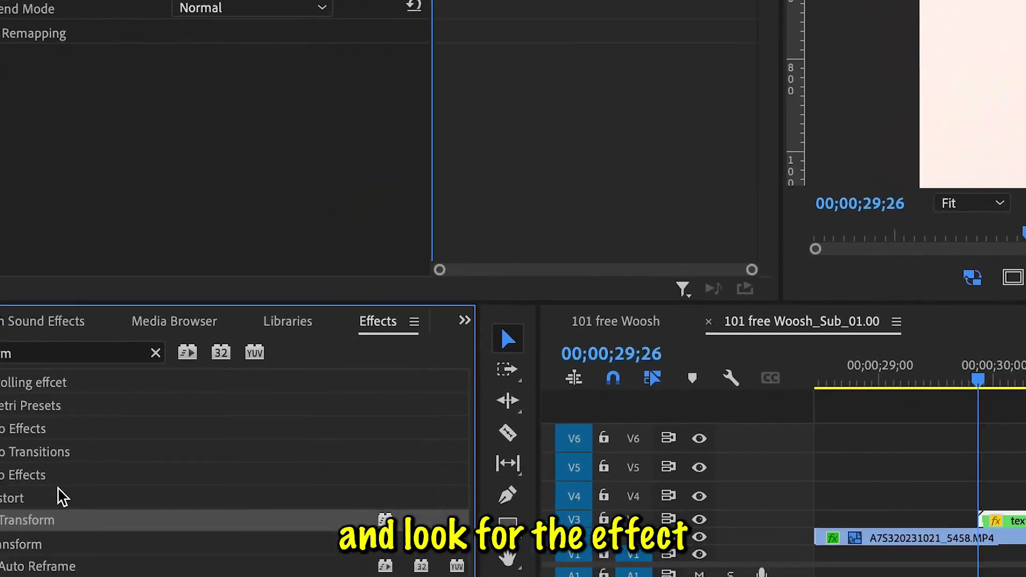
Apply the Transform video effect to the text clip on V3 and select it among the clip's effect settings
drag(131, 441, 1025, 438)
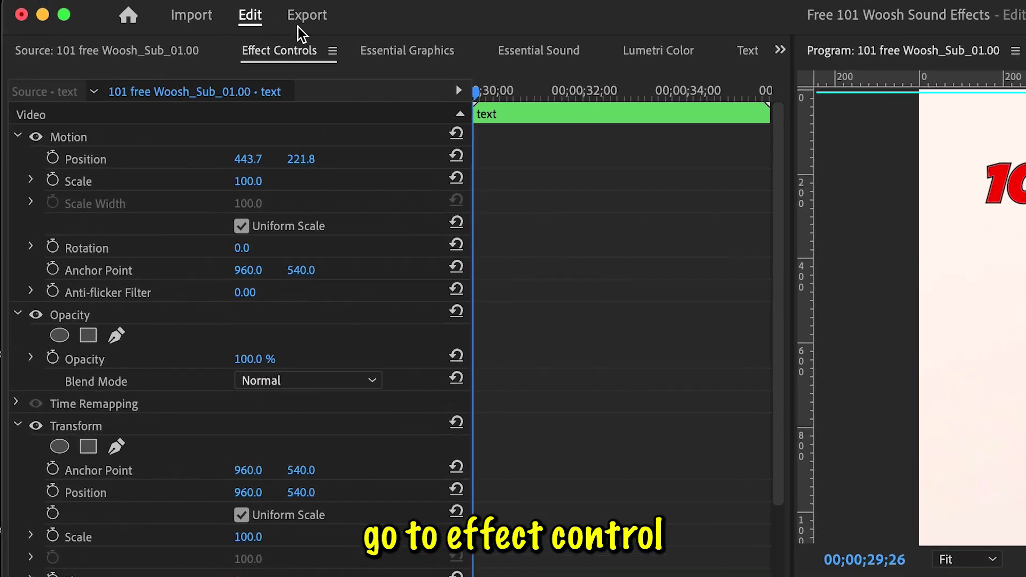
click(166, 10)
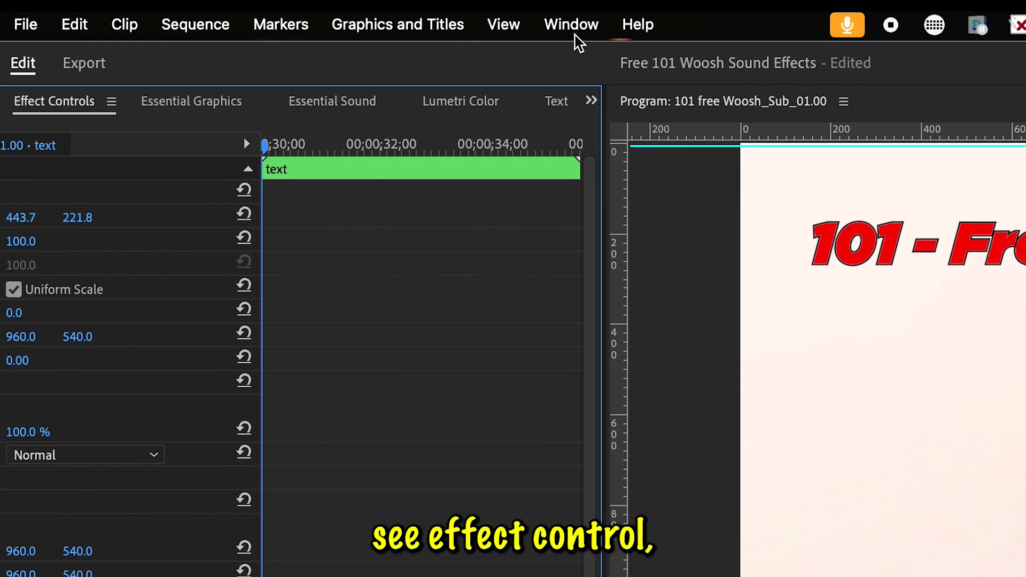
click(572, 24)
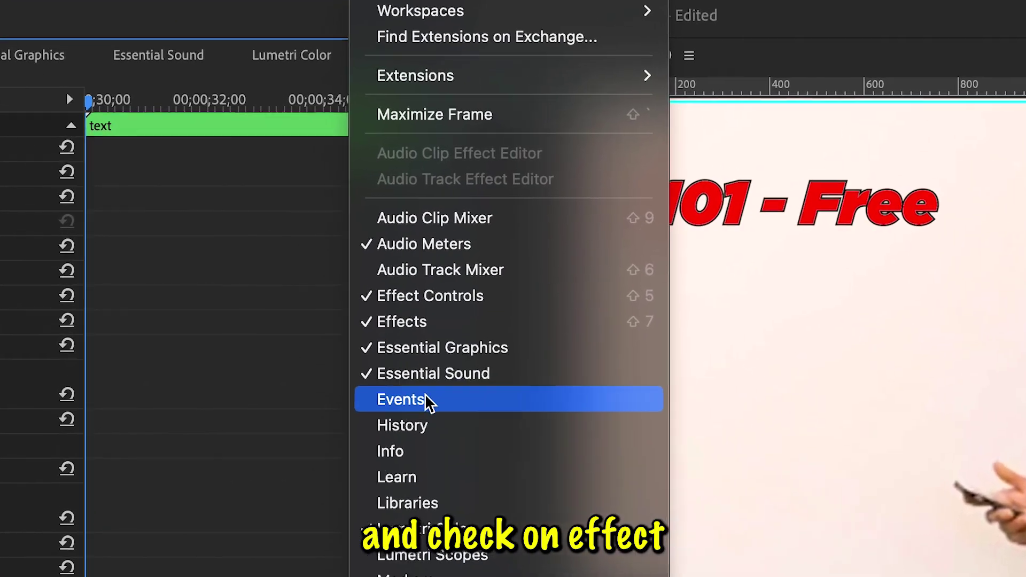
click(504, 306)
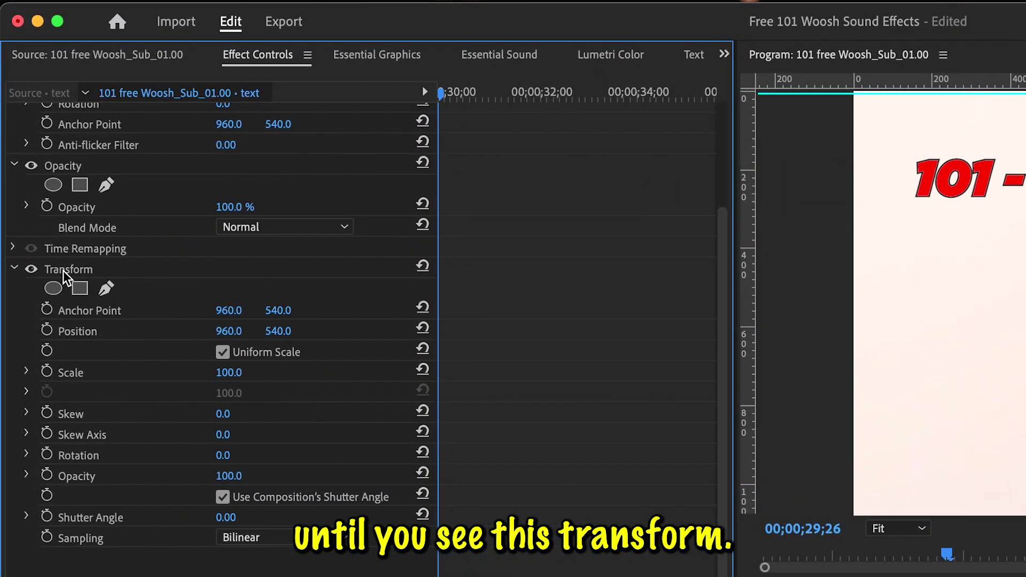
click(63, 270)
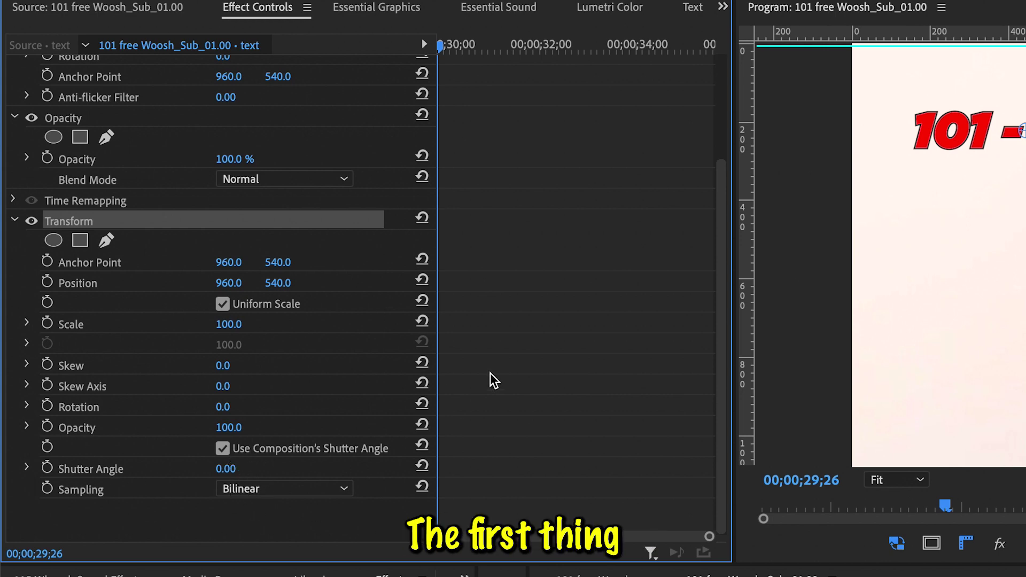
Enable keyframing for the Transform effect's Position, Scale and Rotation at the clip's start, and set Scale to 0
click(91, 263)
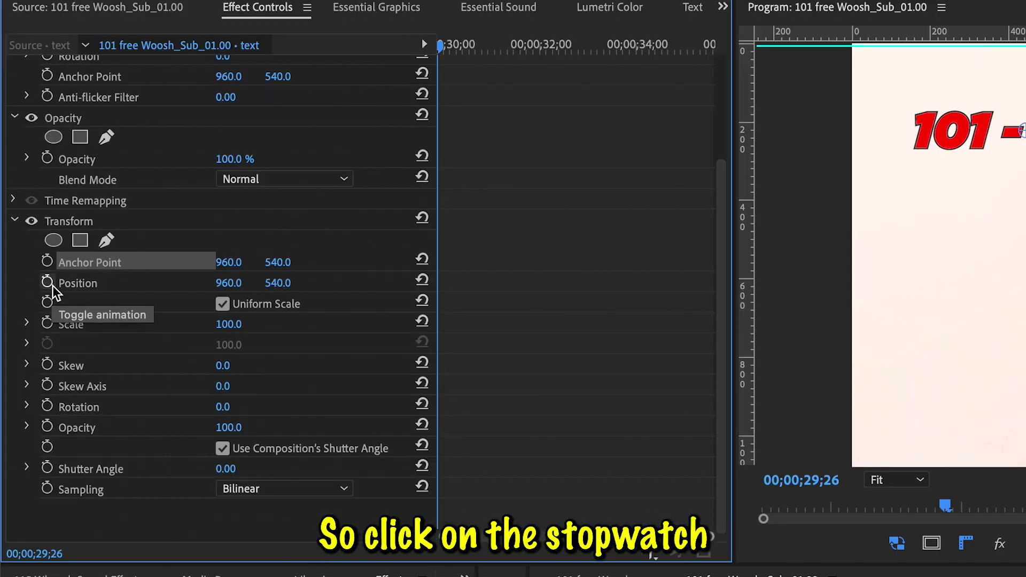
click(48, 283)
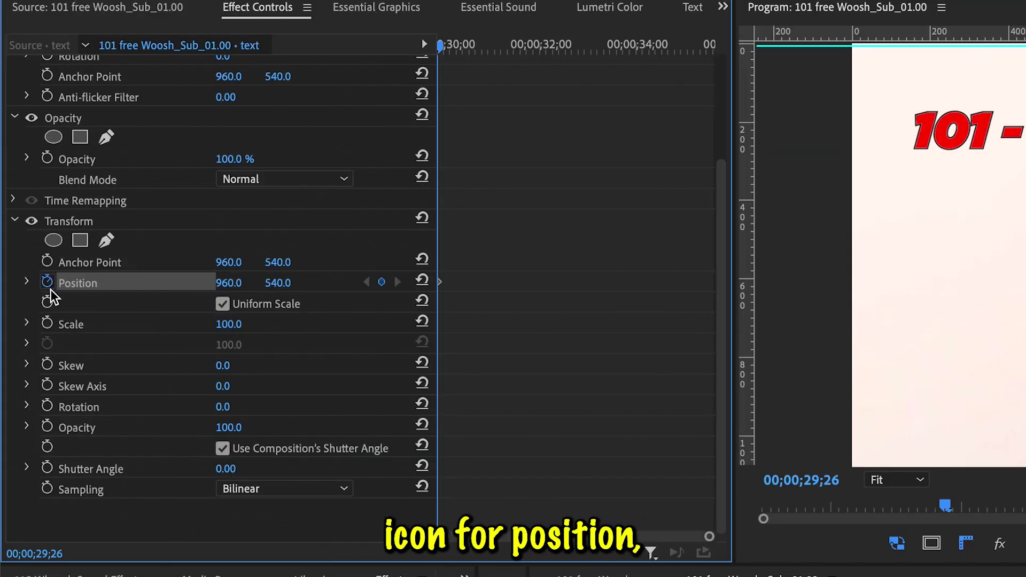
click(47, 323)
click(49, 407)
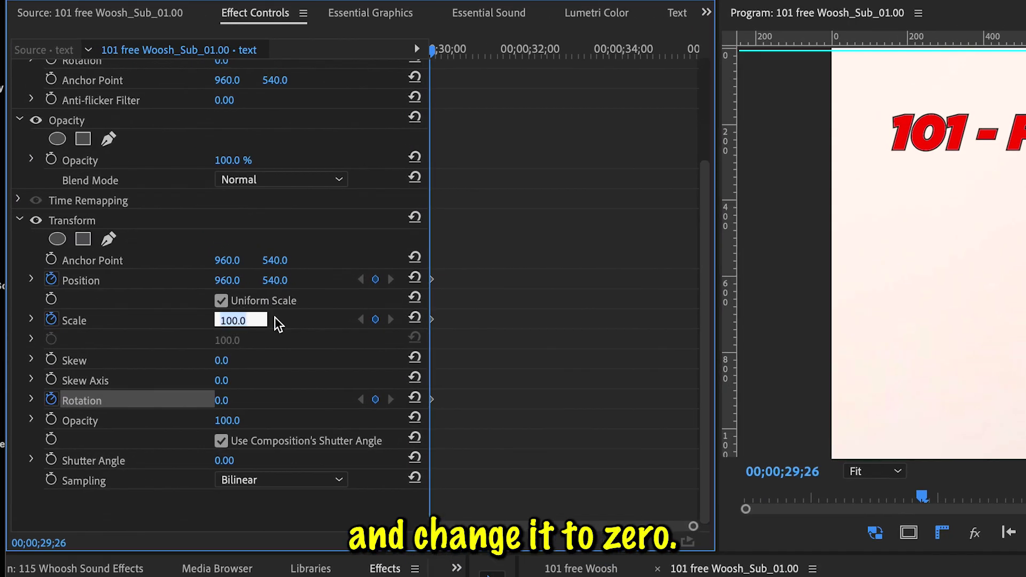
text(0)
key(Return)
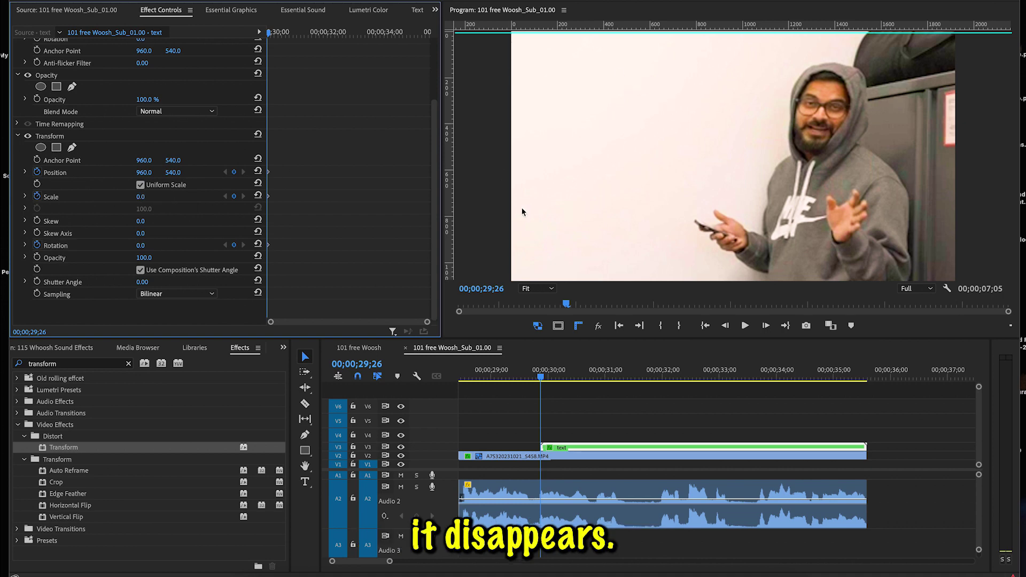
Advance three frames to 00;00;29;29 and set the Transform Scale to 120
click(766, 326)
click(767, 326)
click(766, 326)
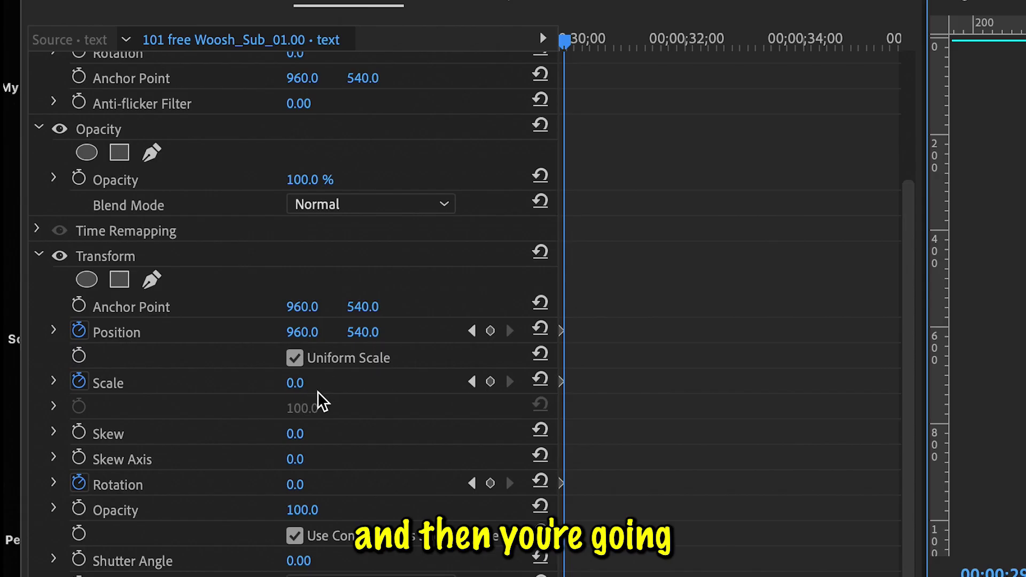
click(297, 384)
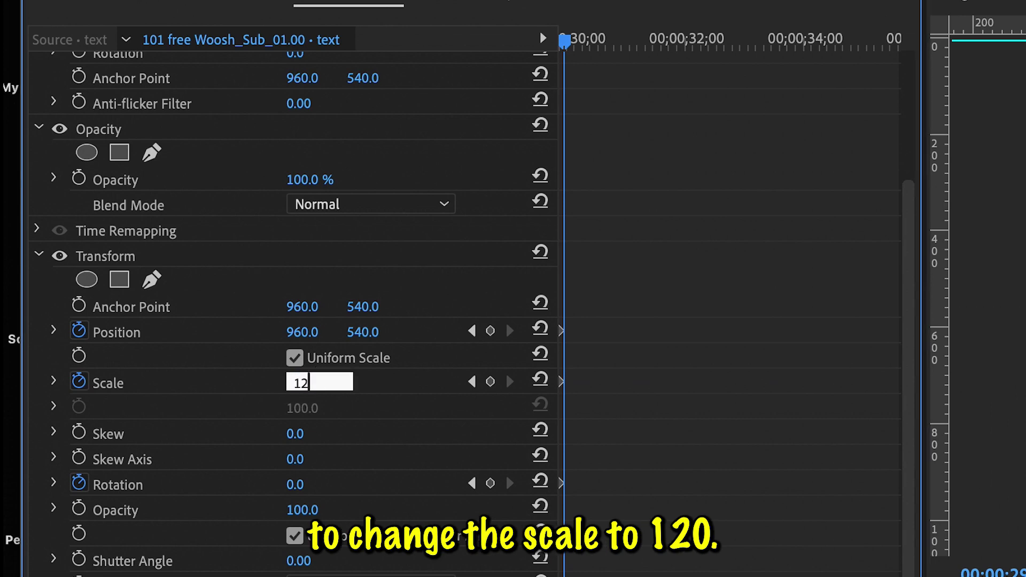
key(Return)
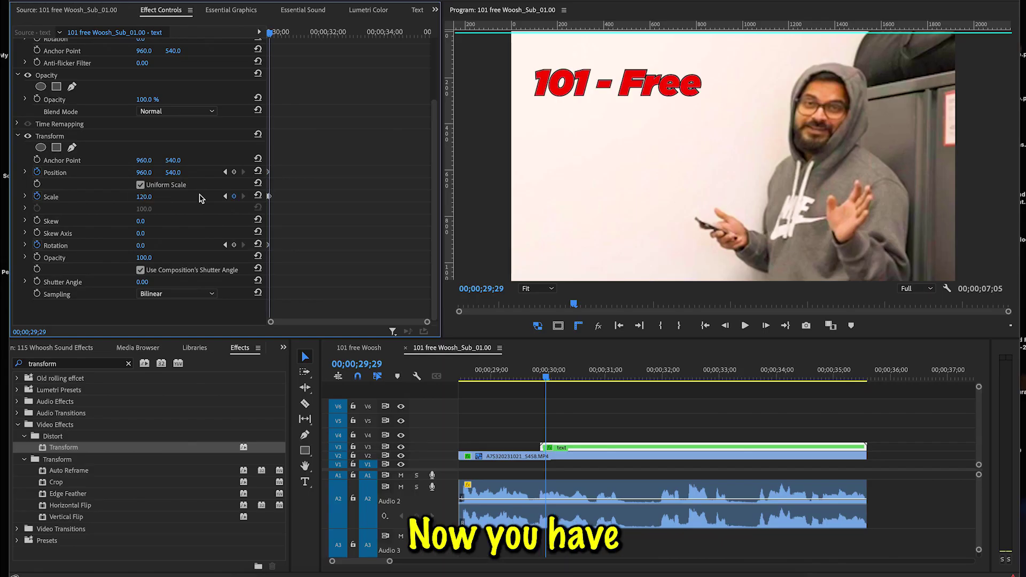
Advance two frames to 00;00;30;01 and set the Transform Scale to 100
click(766, 327)
click(766, 327)
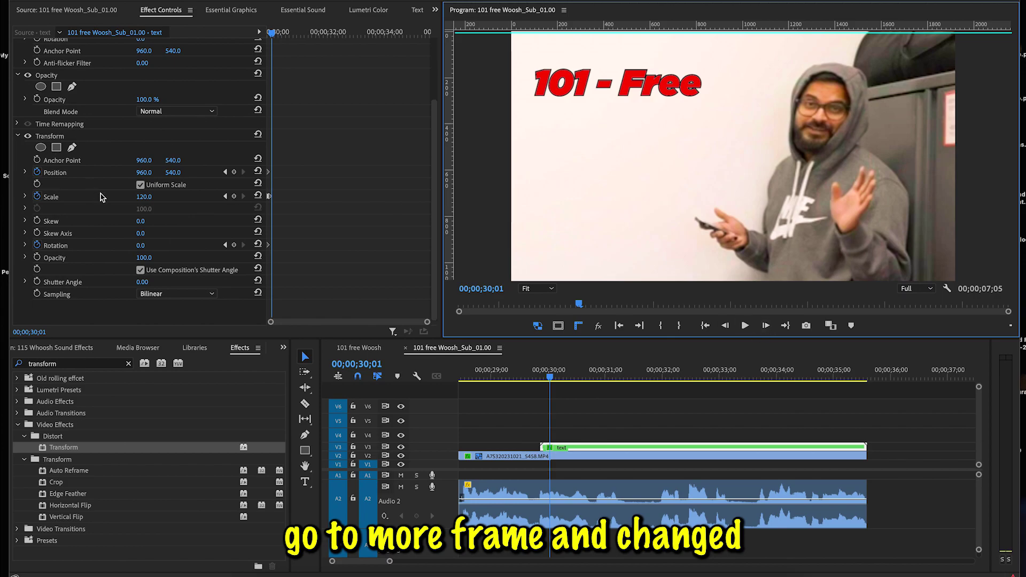
click(149, 197)
text(100)
key(Return)
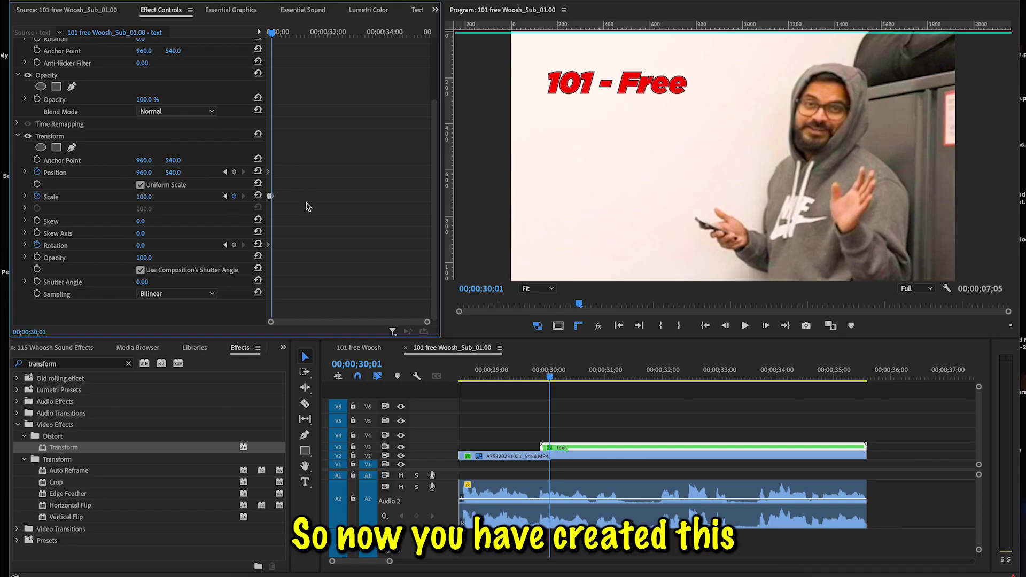
Preview the animation from the clip's start, and set all the Scale keyframes to Auto Bezier interpolation
drag(555, 379, 540, 377)
click(746, 326)
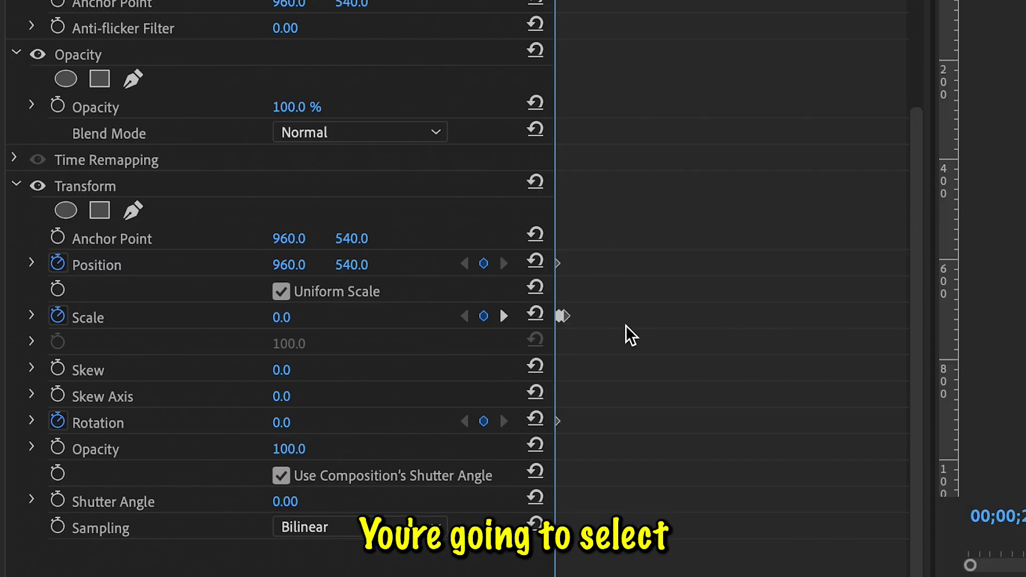
drag(295, 202, 250, 190)
right_click(566, 319)
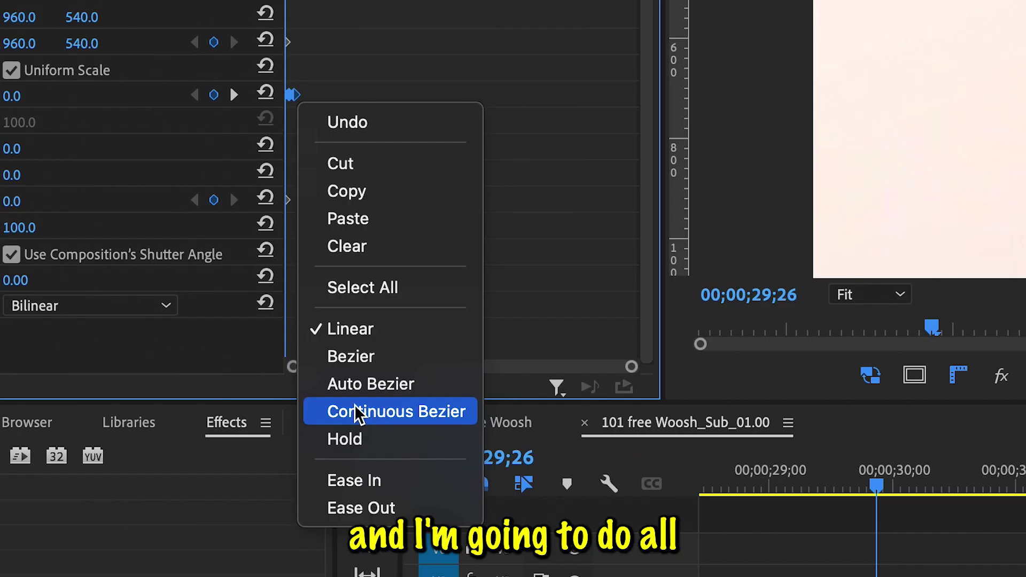
click(356, 388)
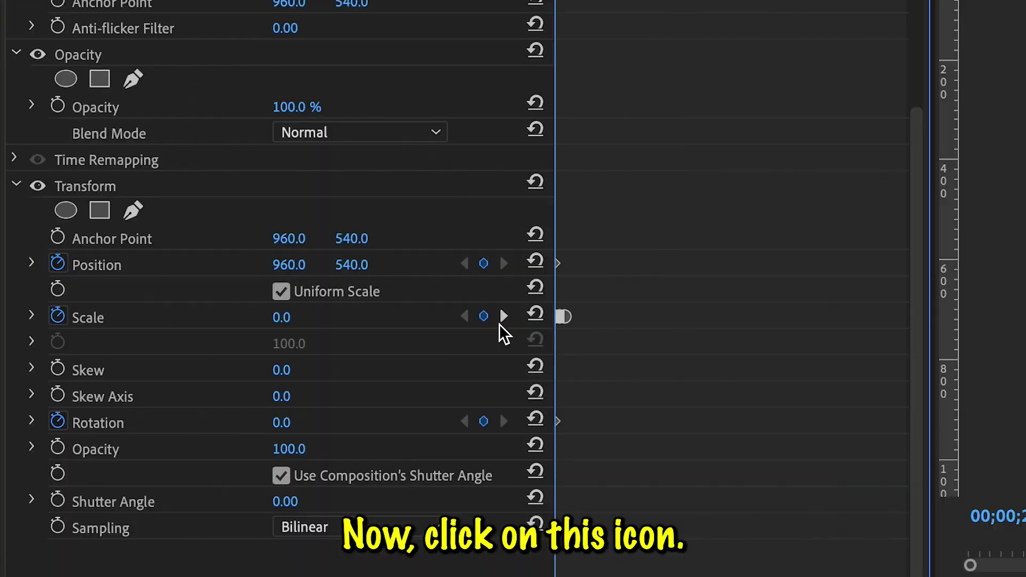
Add Position and Rotation keyframes at the last Scale keyframe, 00;00;30;01
click(502, 319)
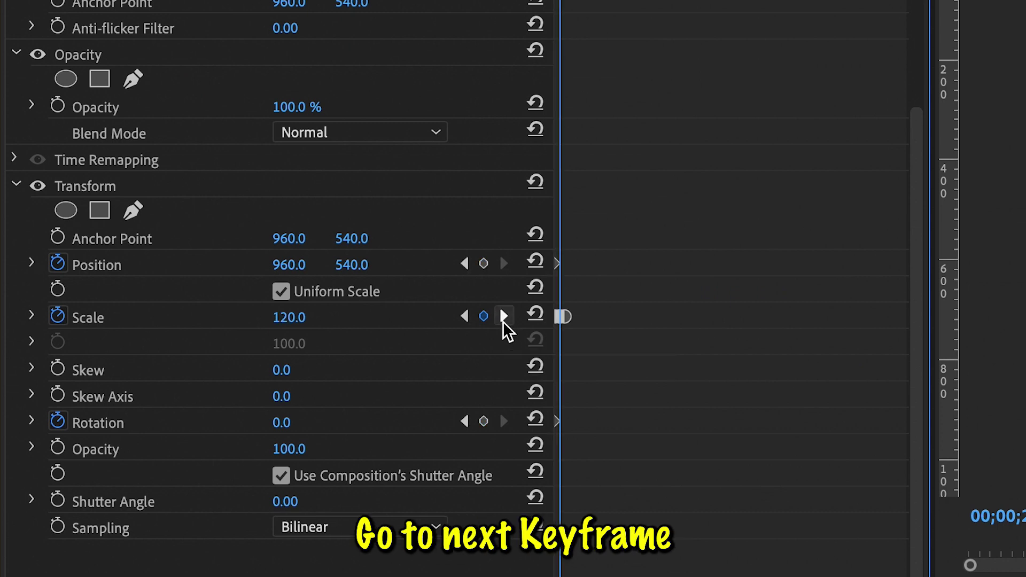
click(503, 319)
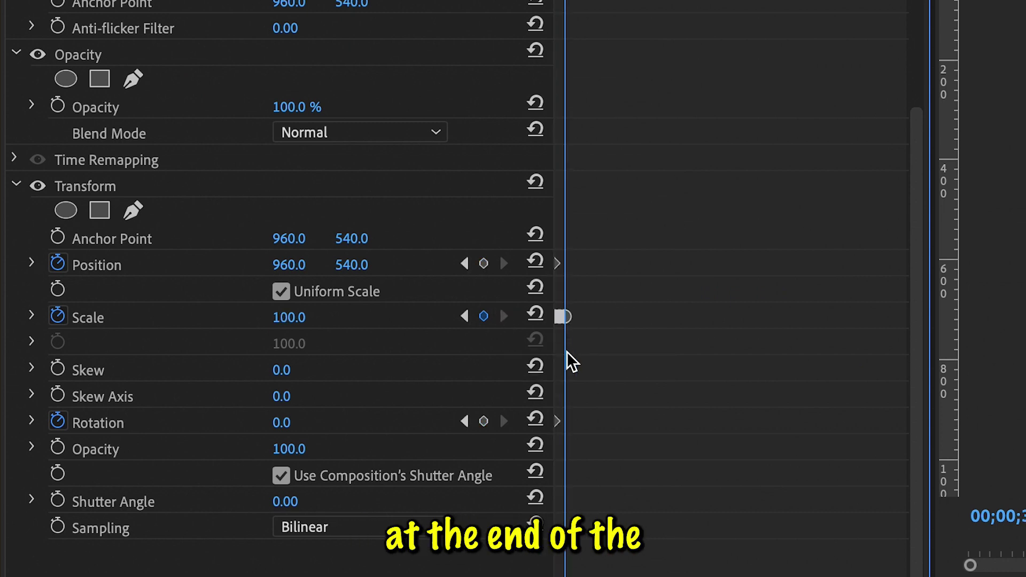
drag(886, 481, 737, 480)
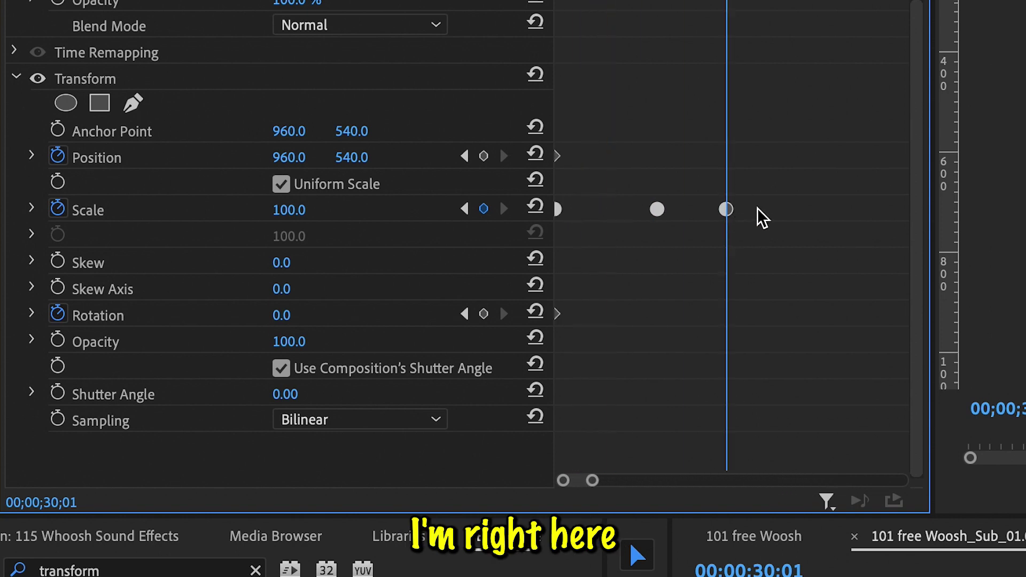
click(484, 156)
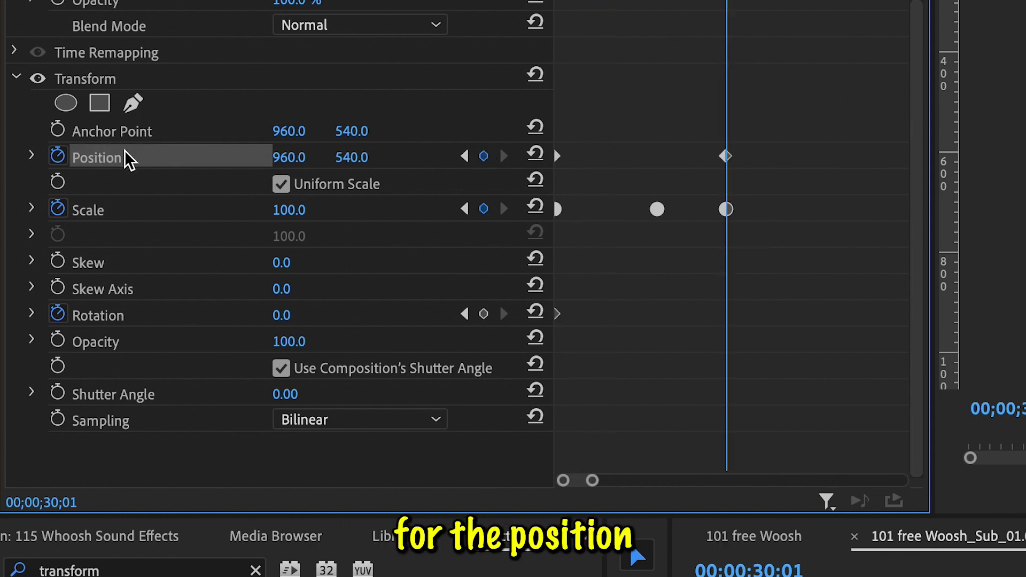
click(483, 313)
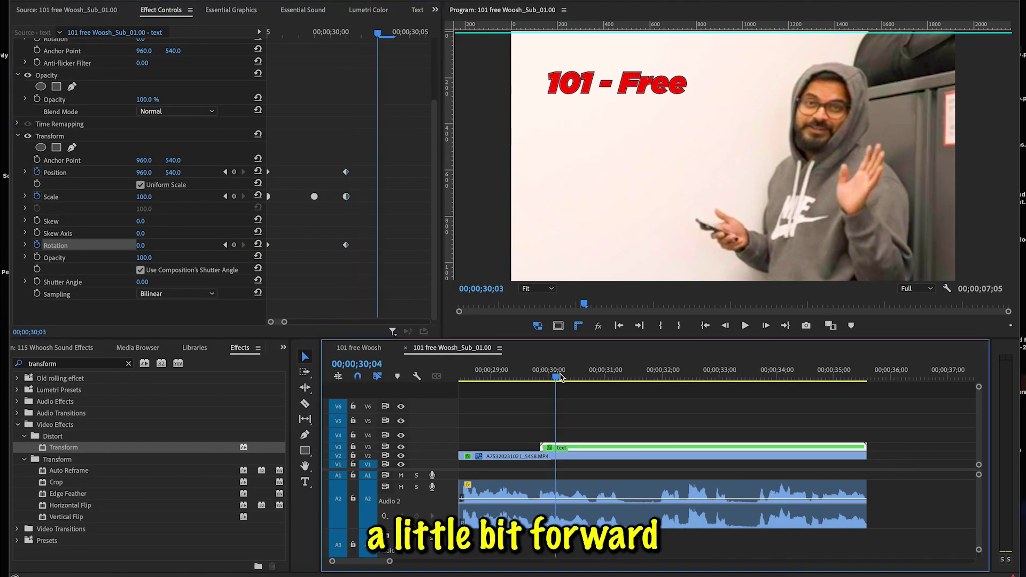
At 00;00;30;11, set the Transform Position to 980, 530 and Rotation to -2.0°
drag(551, 377, 567, 378)
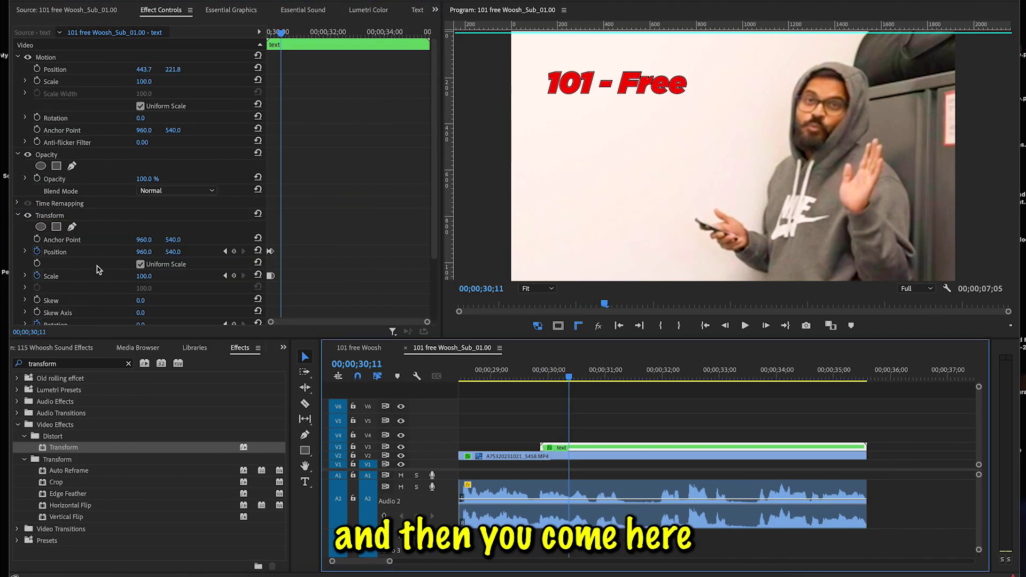
scroll(99, 270, up, 3)
scroll(149, 202, down, 3)
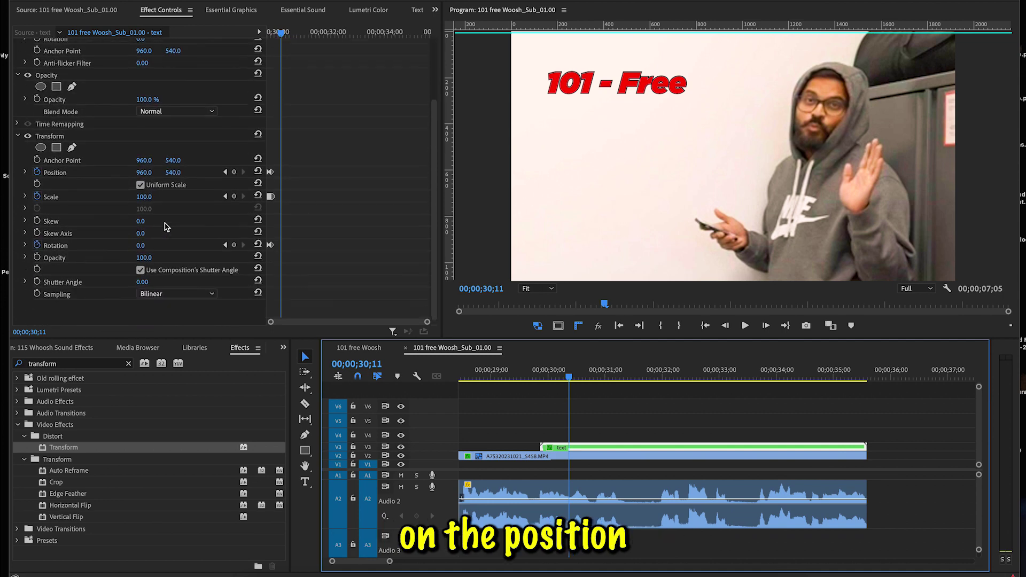
drag(142, 184, 169, 184)
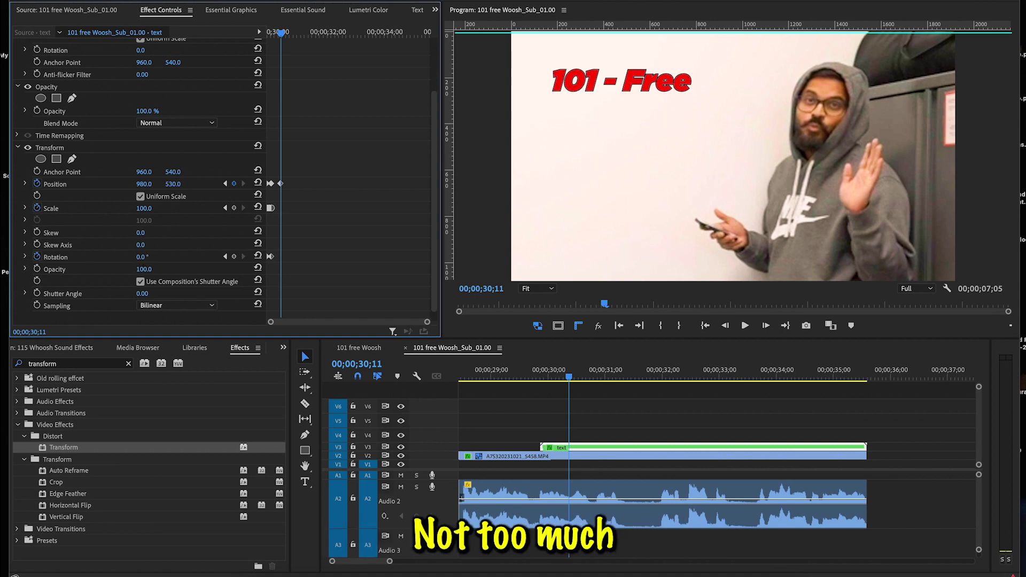
drag(141, 257, 137, 256)
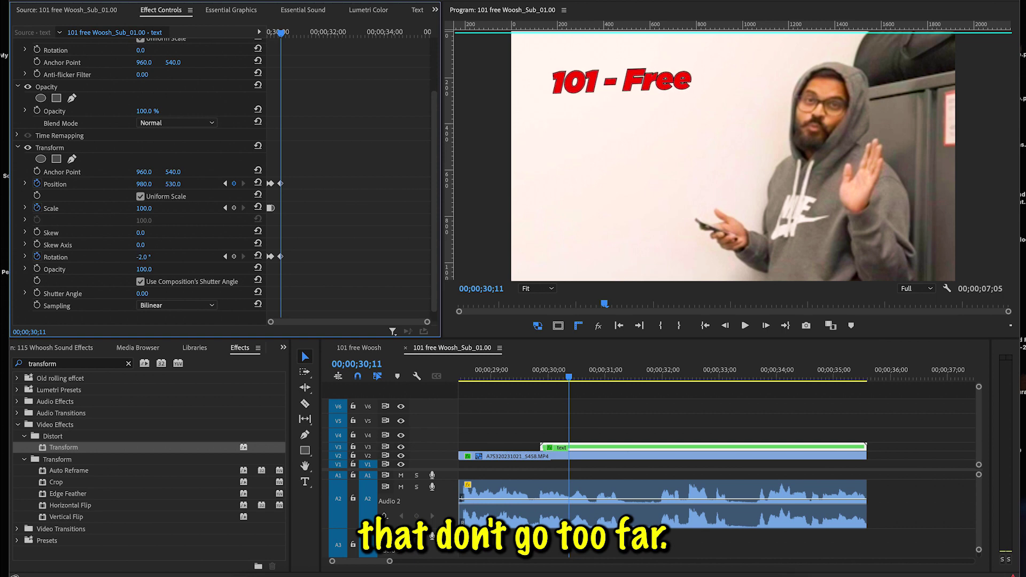
drag(143, 257, 142, 257)
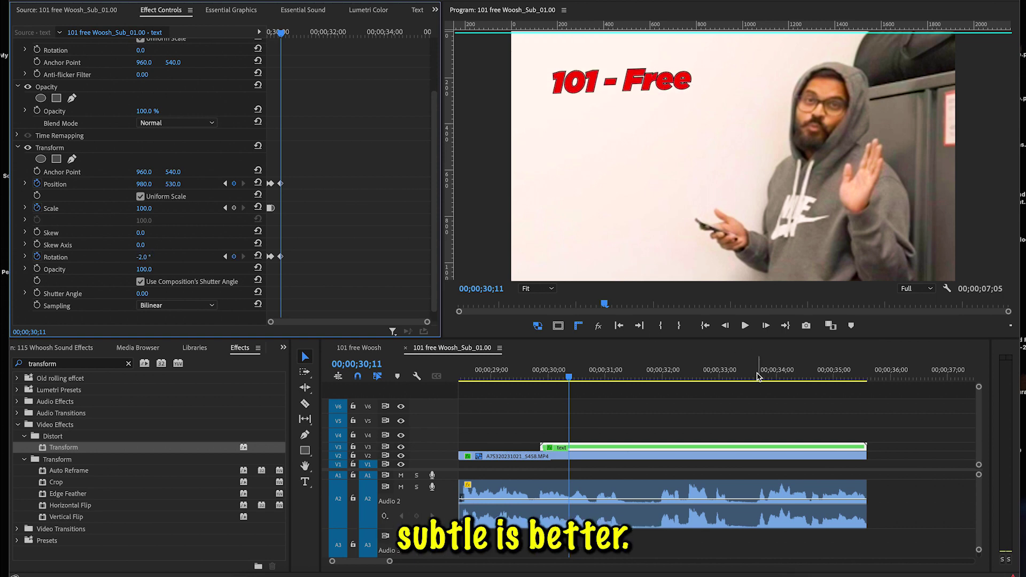
At 00;00;31;00, set the Transform Position to 968, 555 and Rotation to -4.0°
drag(570, 378, 609, 381)
drag(173, 185, 178, 184)
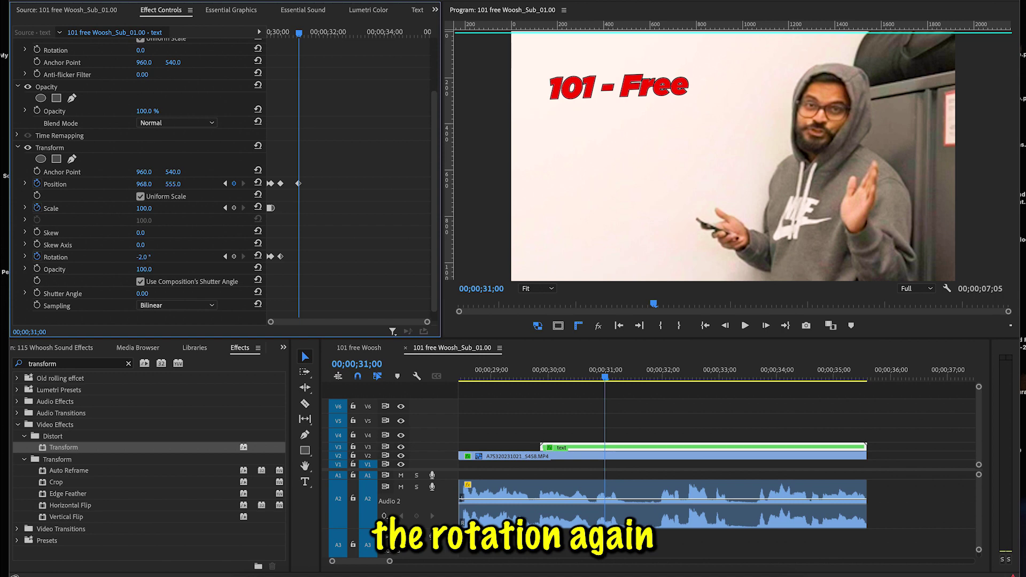
mouse_move(142, 257)
mouse_down()
mouse_move(133, 257)
mouse_move(142, 256)
mouse_up()
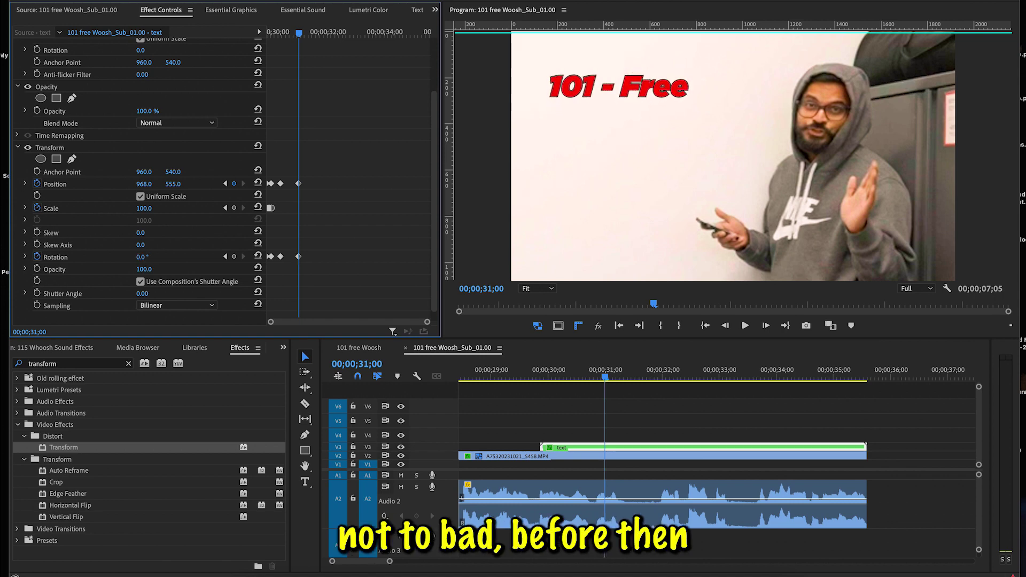
At 00;00;31;22, shift the Transform Position slightly on both axes and adjust Rotation to add further keyframes
drag(606, 386, 647, 379)
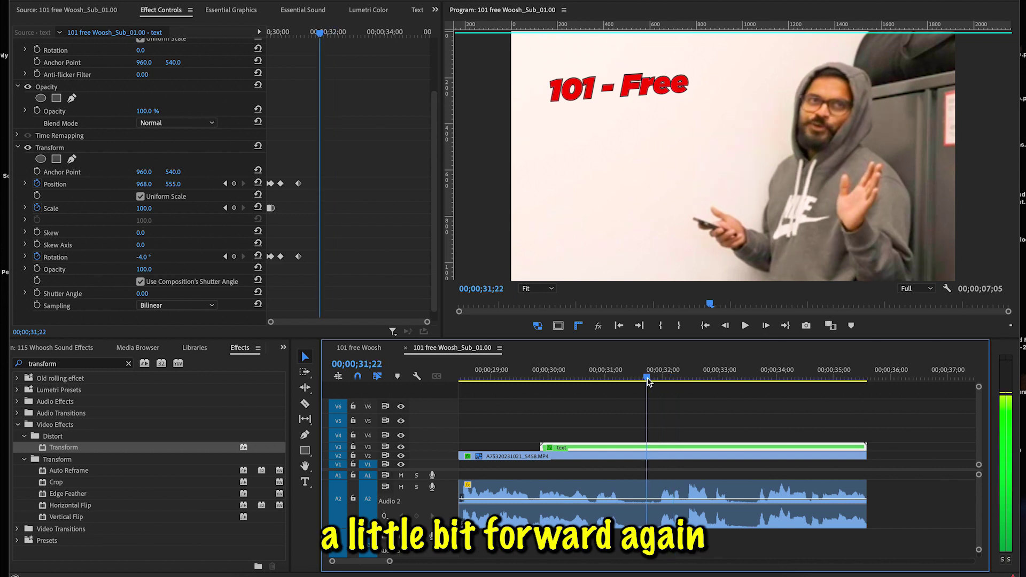
drag(172, 184, 135, 184)
drag(173, 184, 168, 184)
drag(144, 260, 142, 257)
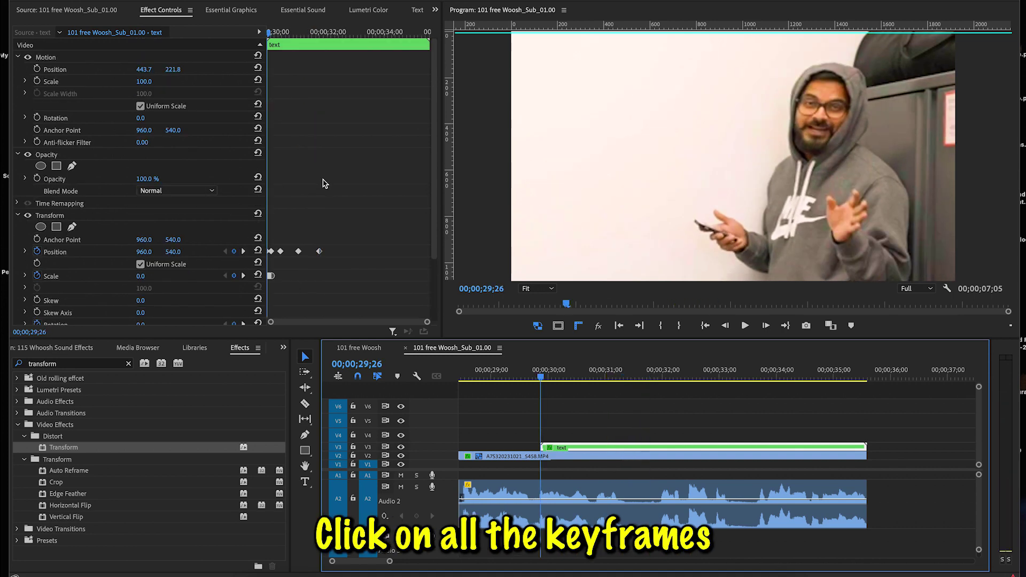
Set the temporal interpolation of all Transform Position and Rotation keyframes to Continuous Bezier and play back the smoothed text animation
scroll(365, 253, down, 2)
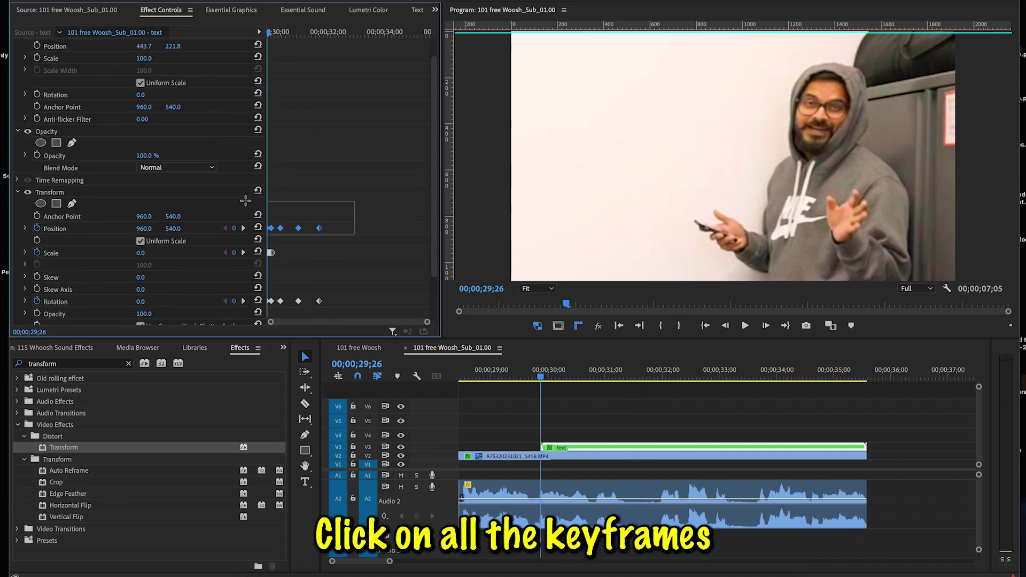
drag(245, 200, 251, 203)
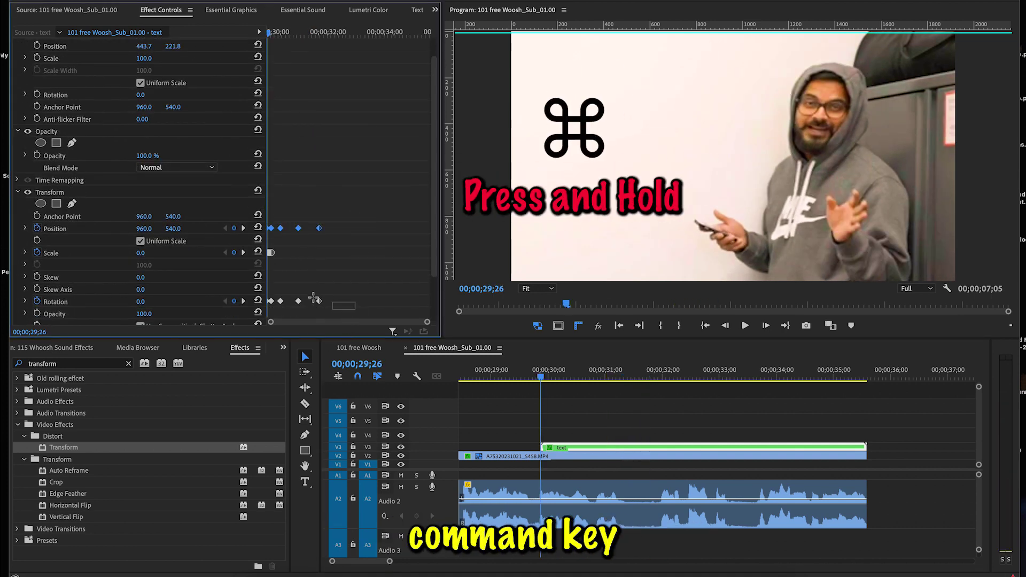
drag(315, 300, 239, 284)
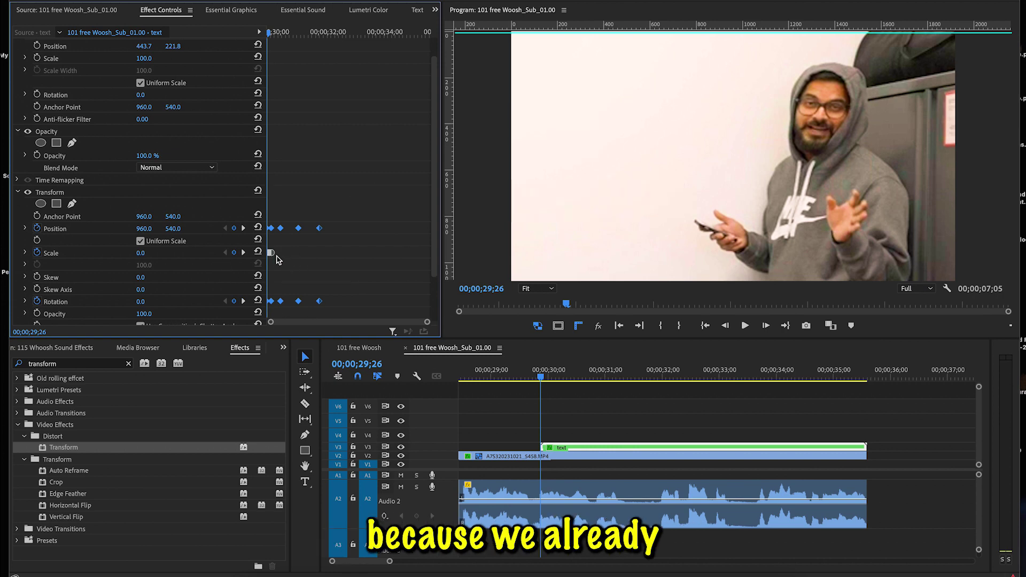
right_click(320, 304)
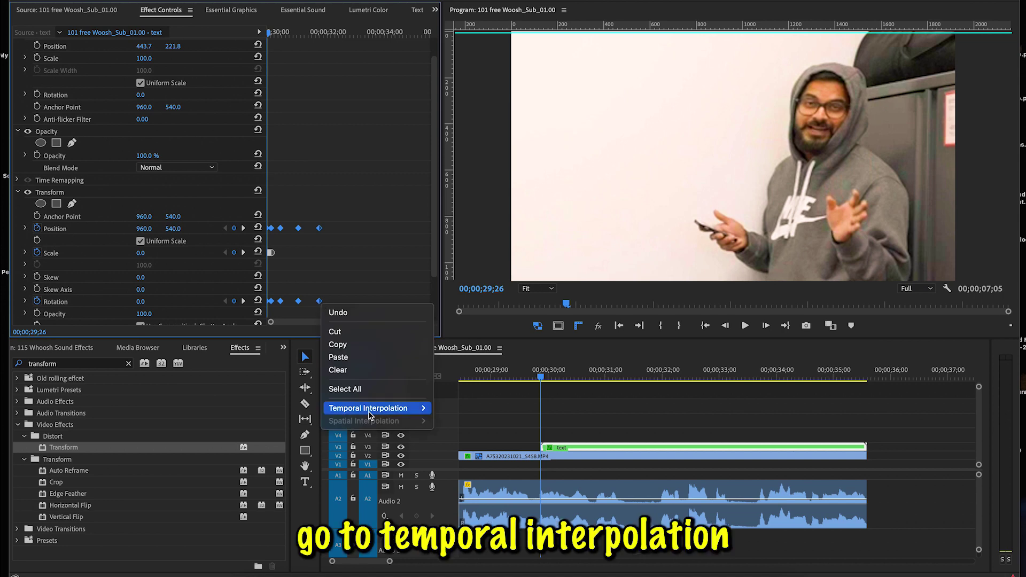
mouse_move(361, 414)
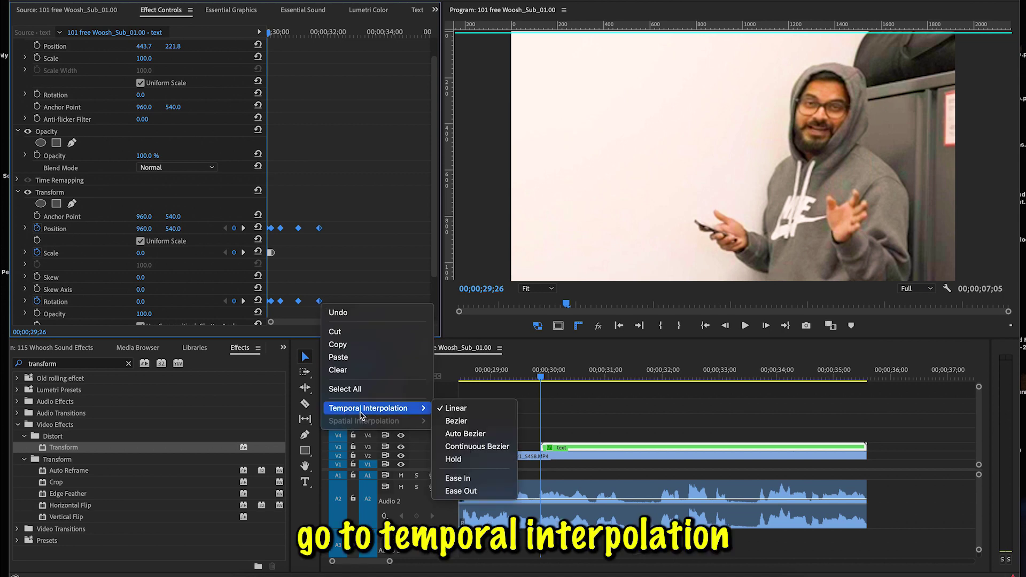
click(484, 446)
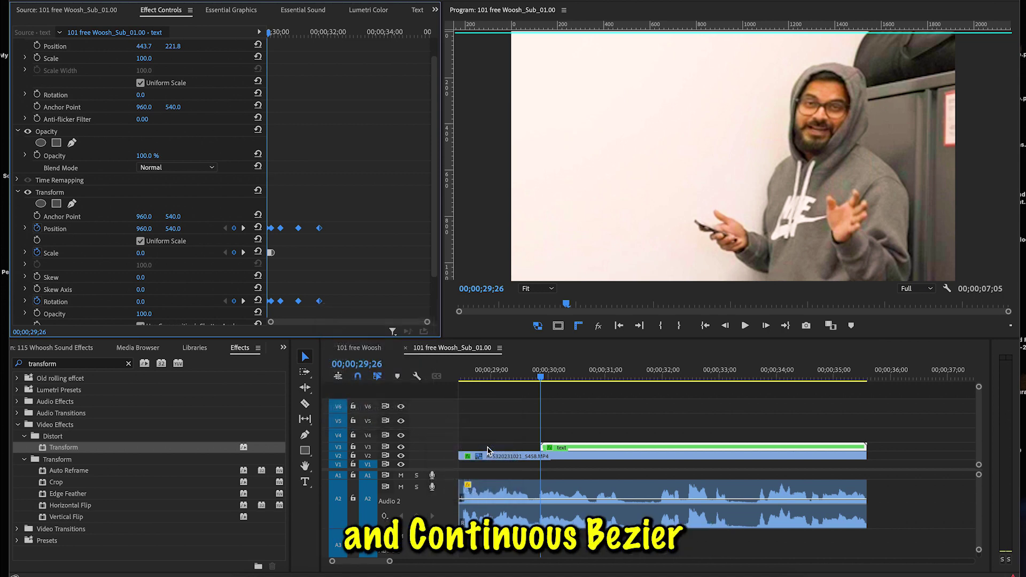
click(746, 327)
click(587, 388)
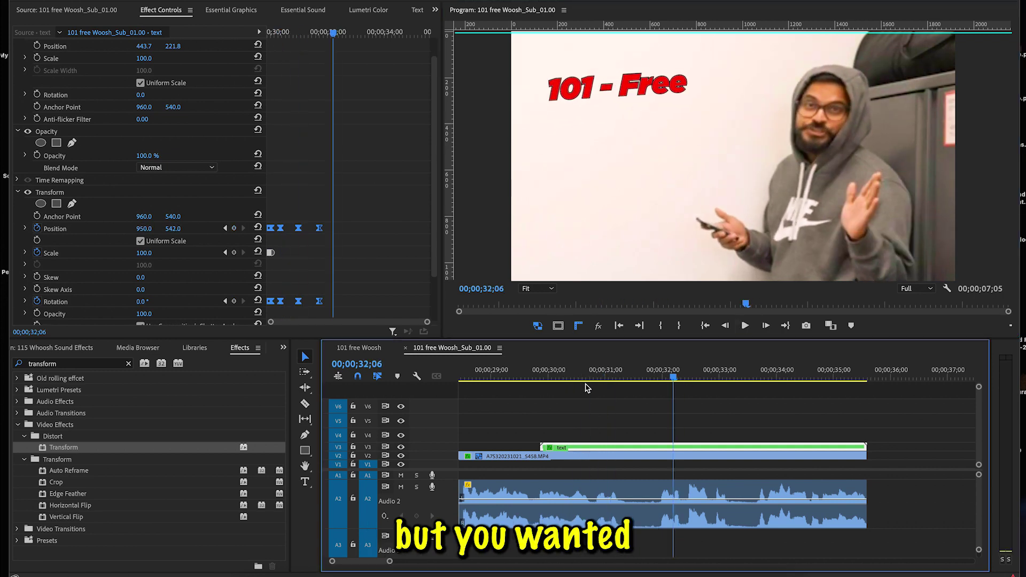
click(579, 382)
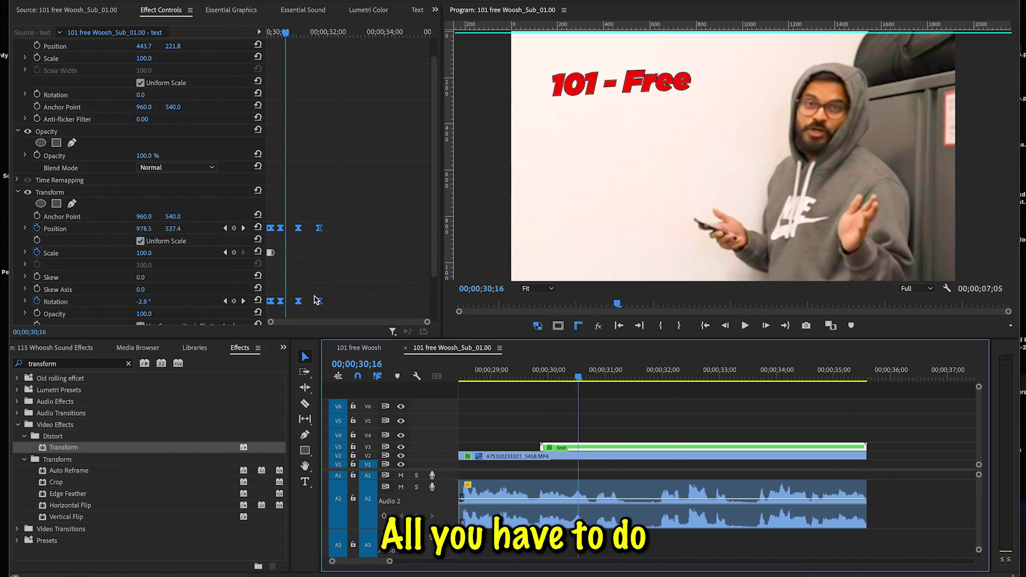
Copy all Transform Position and Rotation keyframes and paste them further along the text clip, with the last set starting at 00;00;34;22
click(347, 282)
drag(261, 279, 251, 277)
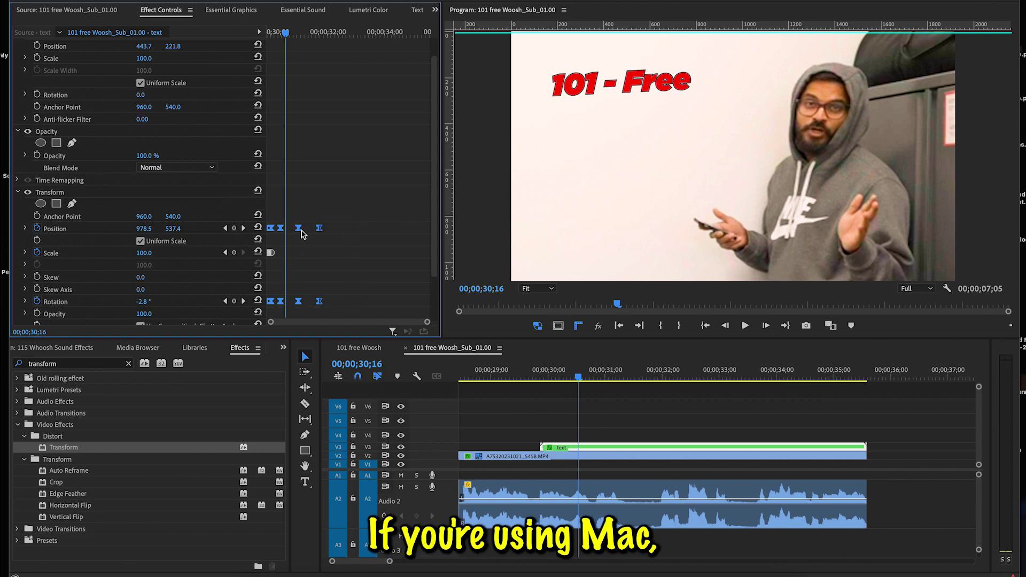
drag(285, 32, 406, 43)
key(super+v)
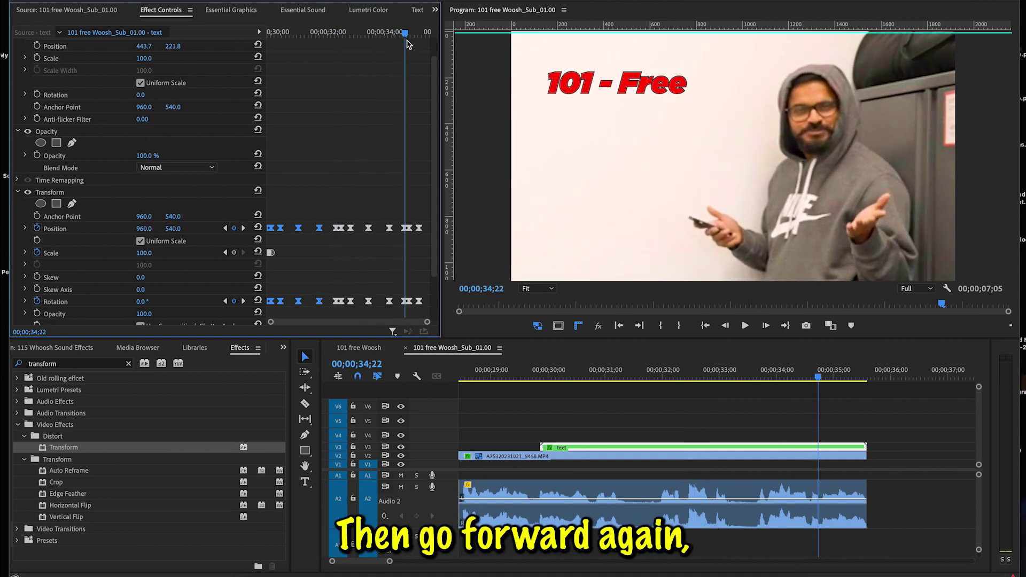
key(super+v)
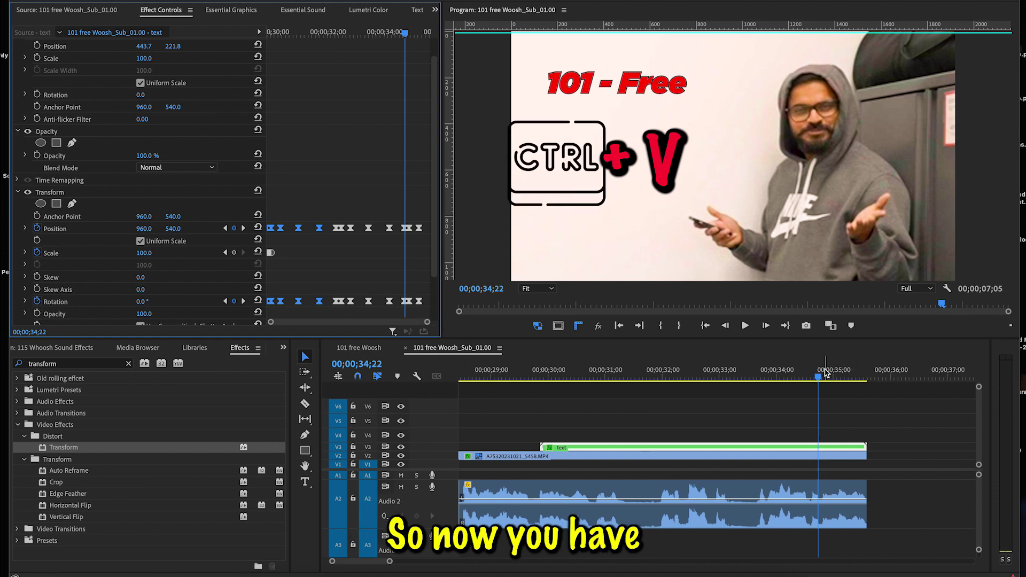
Play the text clip from its start at 00;00;29;26 to review how the repeated keyframe motion flows
drag(818, 377, 540, 376)
click(742, 326)
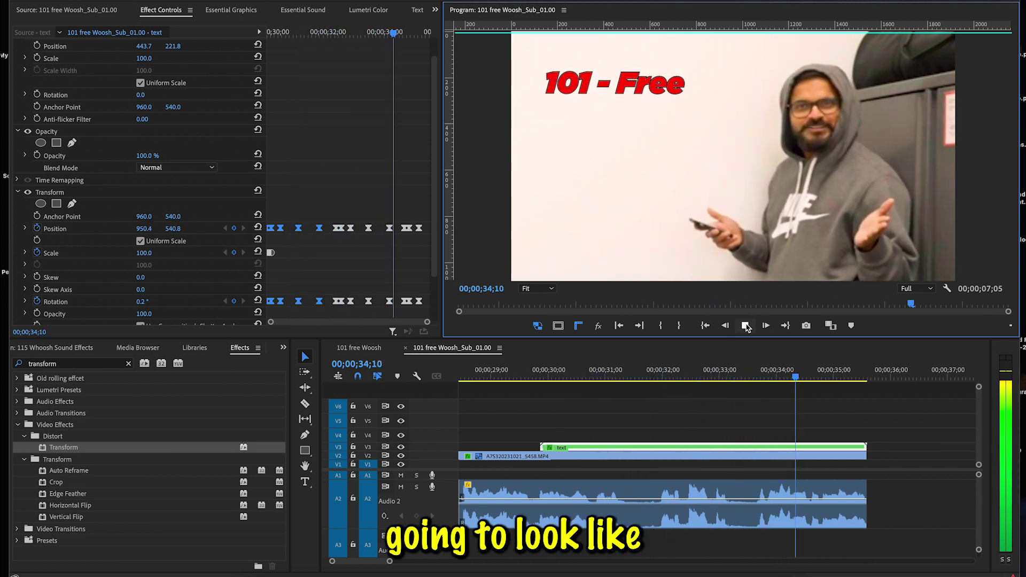
key(space)
drag(770, 378, 588, 376)
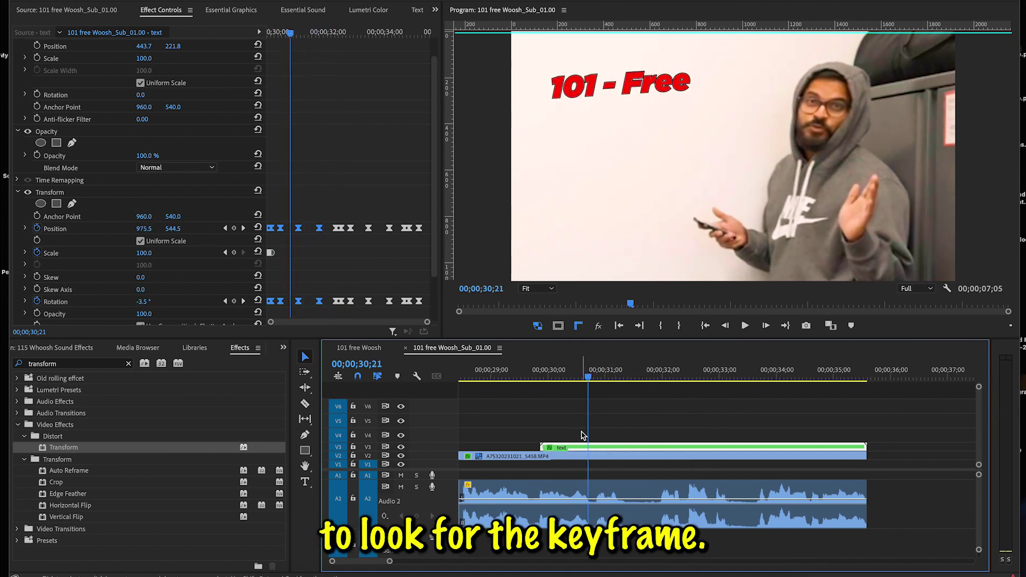
click(747, 329)
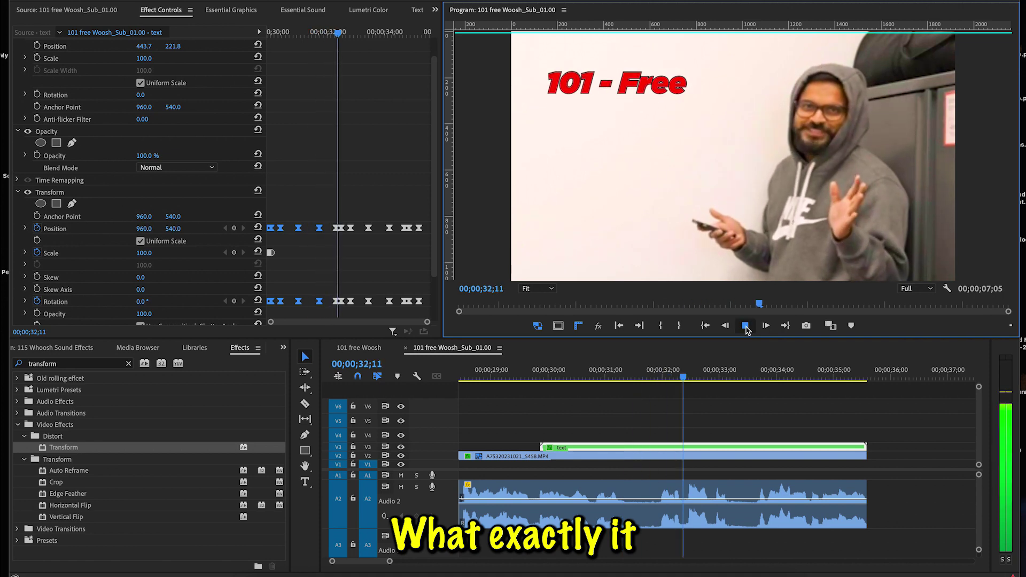
click(745, 326)
Space out the crowded Position and Rotation keyframes where the pasted sets begin, and replay the animation from 00;00;29;26
drag(340, 230, 329, 229)
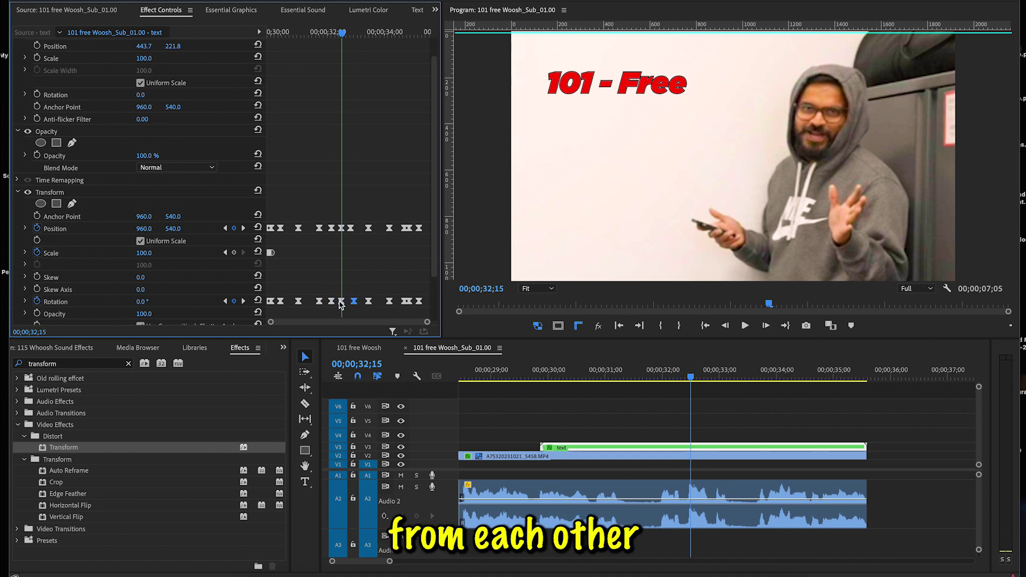
drag(403, 303, 399, 302)
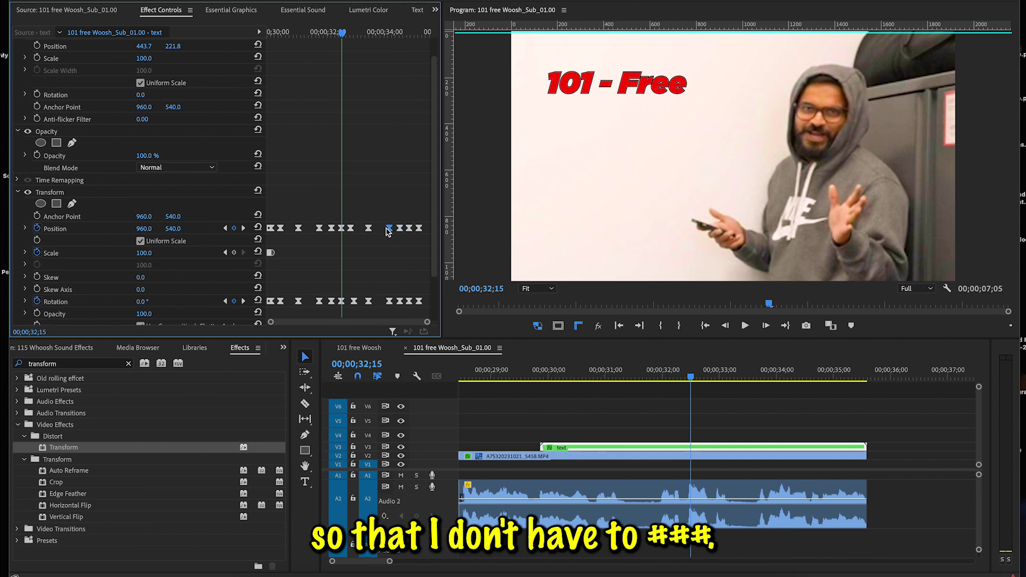
drag(350, 229, 354, 229)
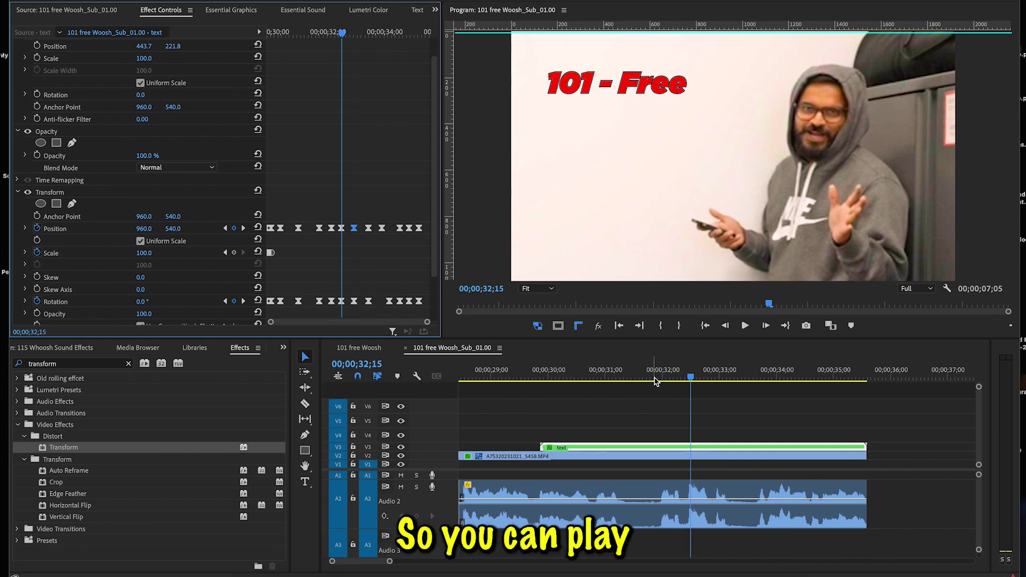
click(541, 378)
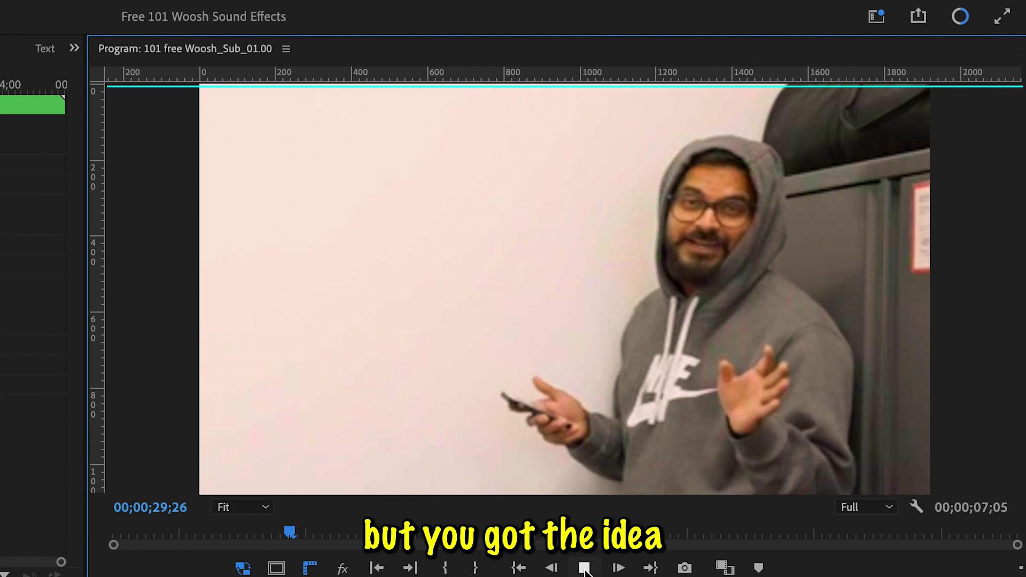
click(744, 325)
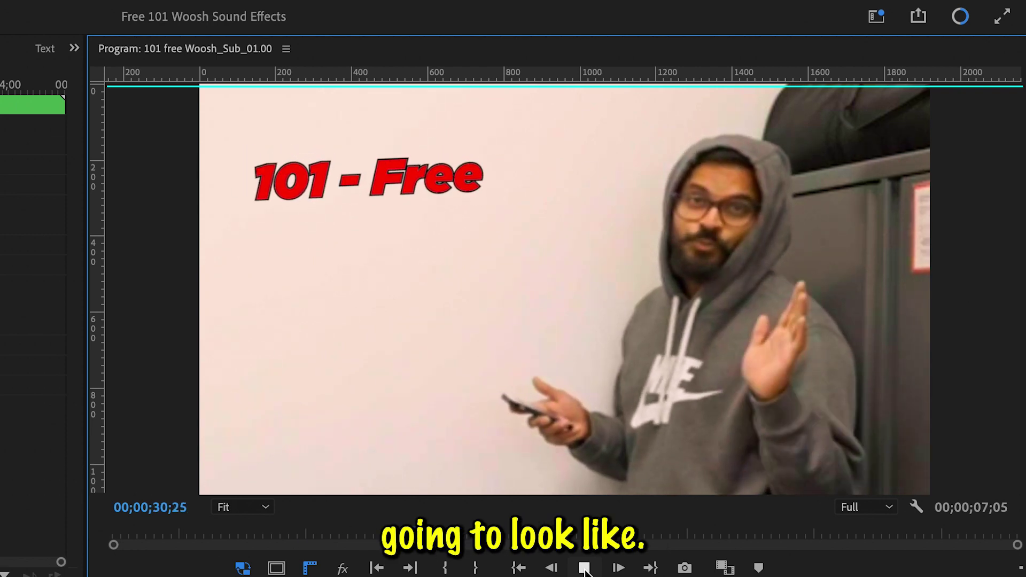